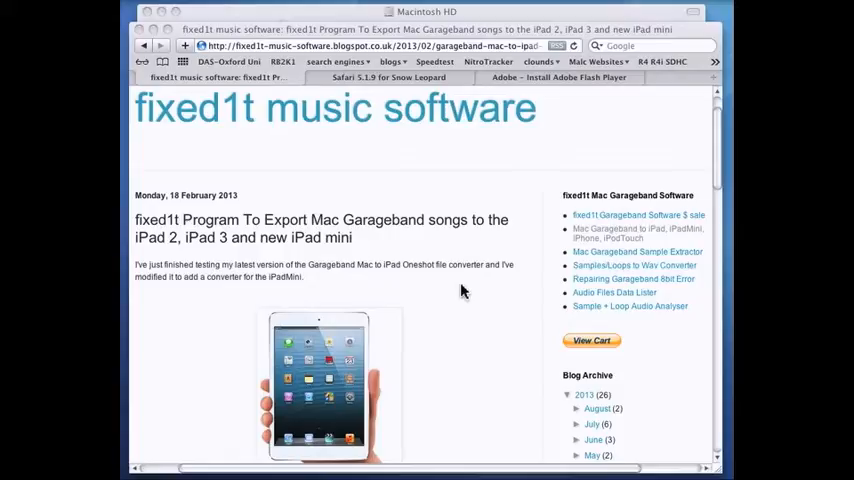
Step: Open the System folder on Macintosh HD and start a search for safari
left_click(482, 9)
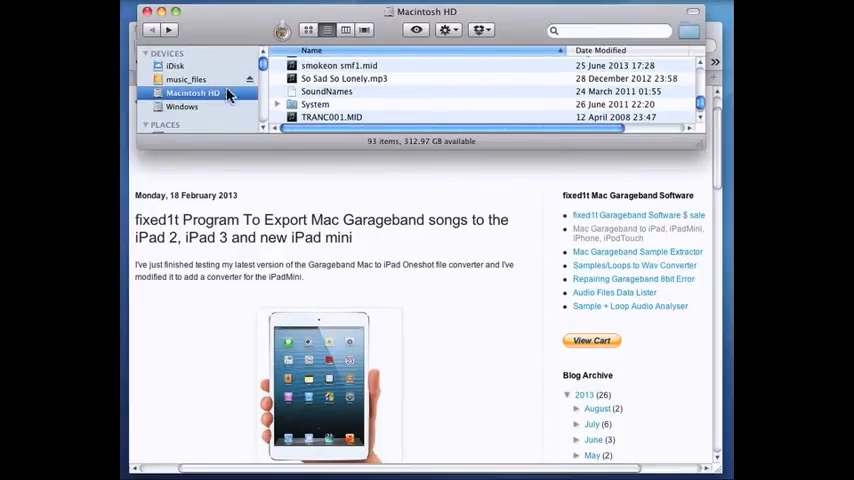
left_click(322, 104)
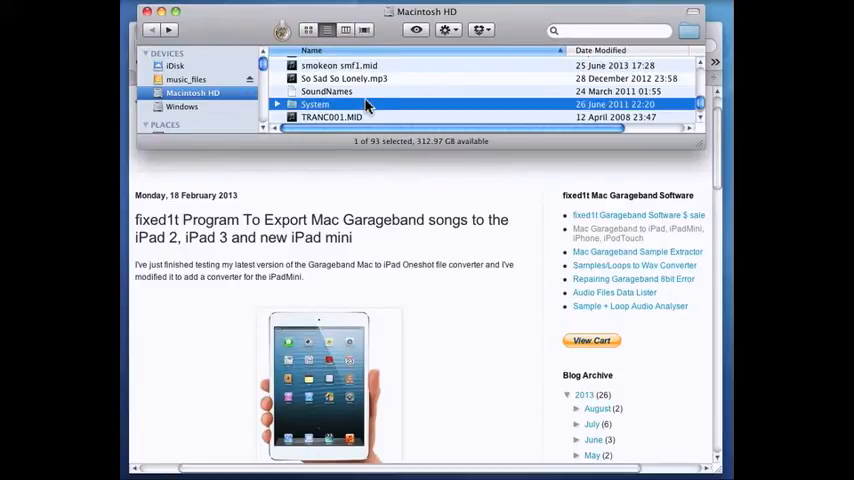
double_click(367, 105)
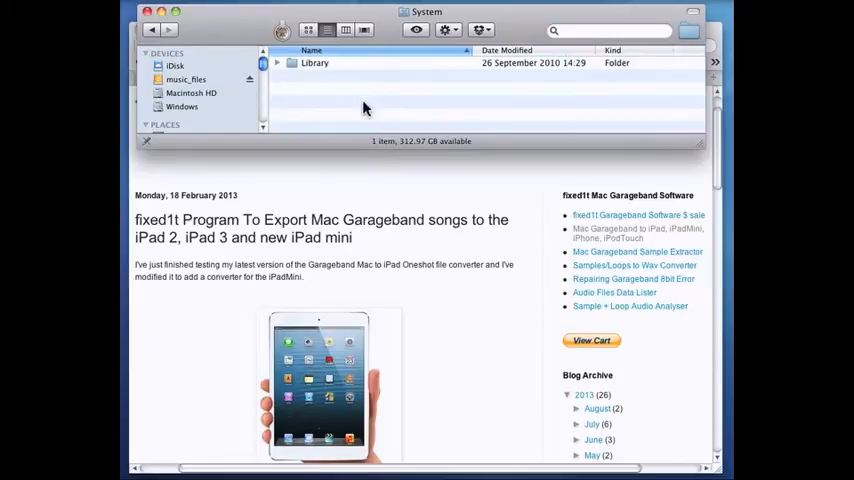
left_click(318, 63)
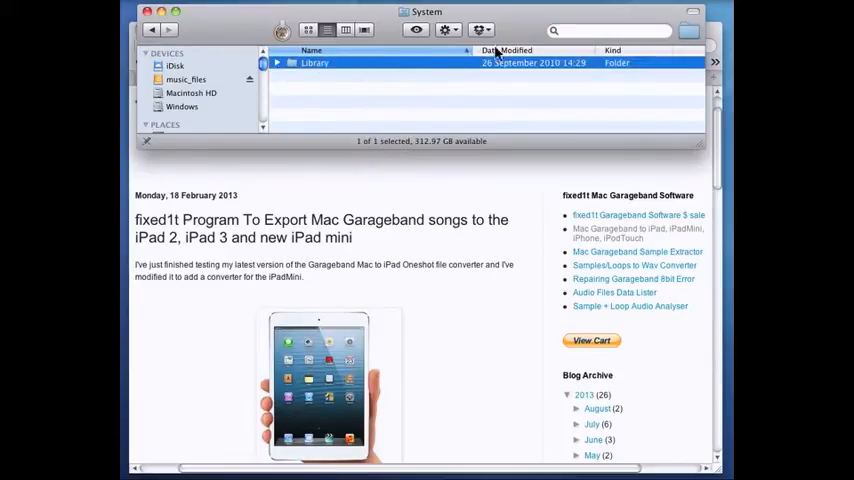
left_click(580, 31)
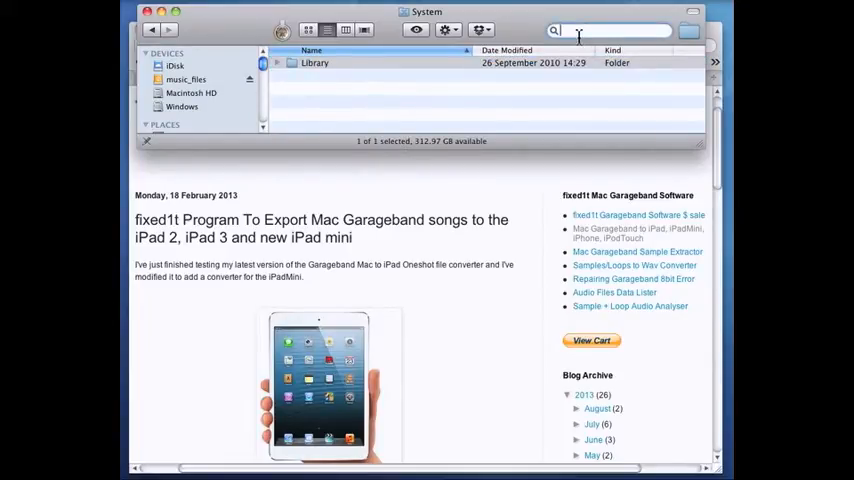
type("saf")
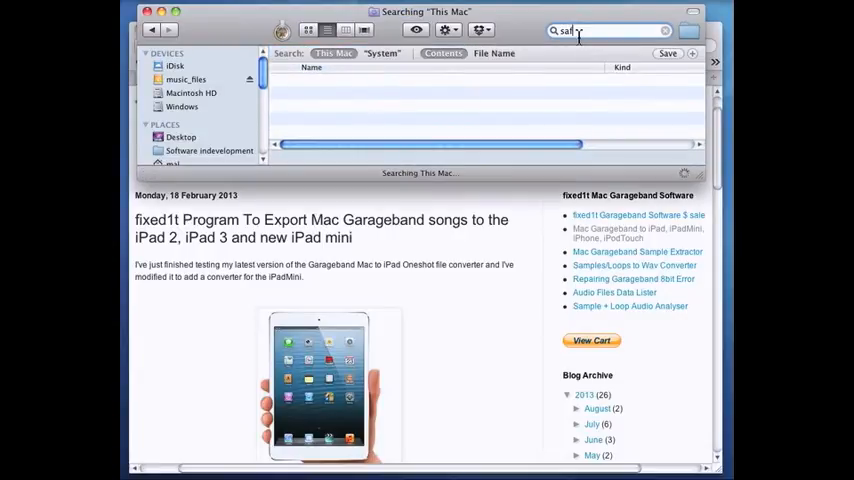
type("ari")
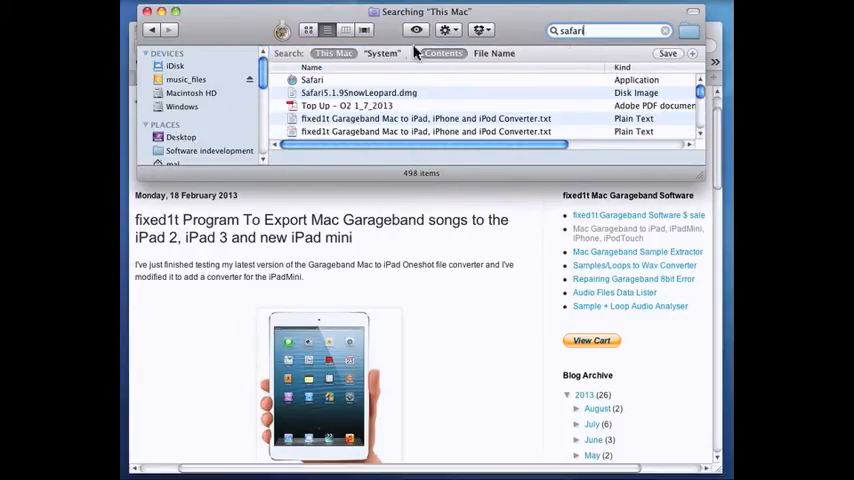
Step: Scope the search to System by File Name and select the Safari result
left_click(383, 53)
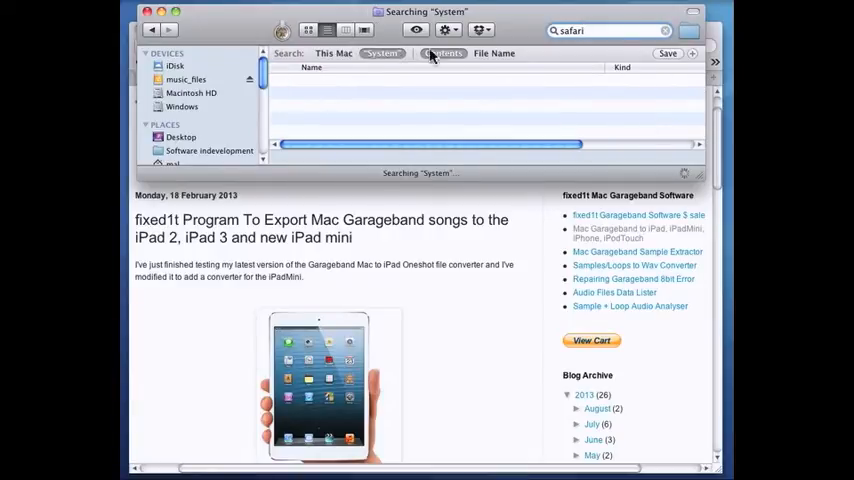
left_click(495, 53)
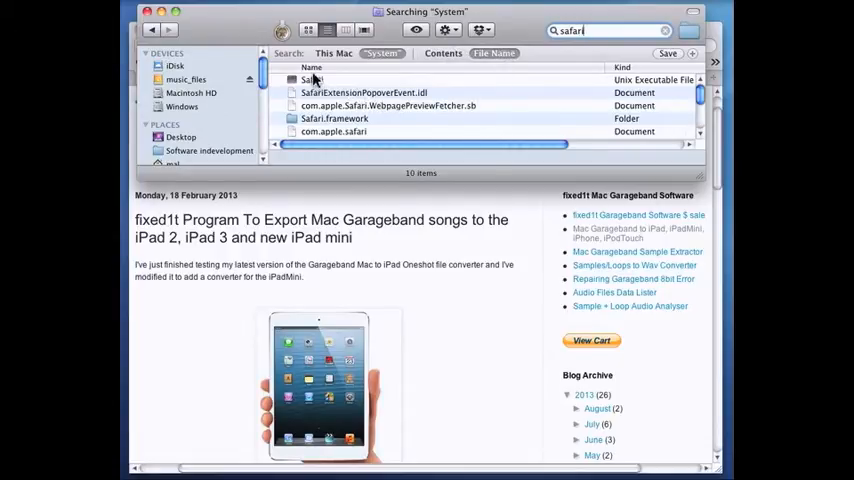
left_click(315, 80)
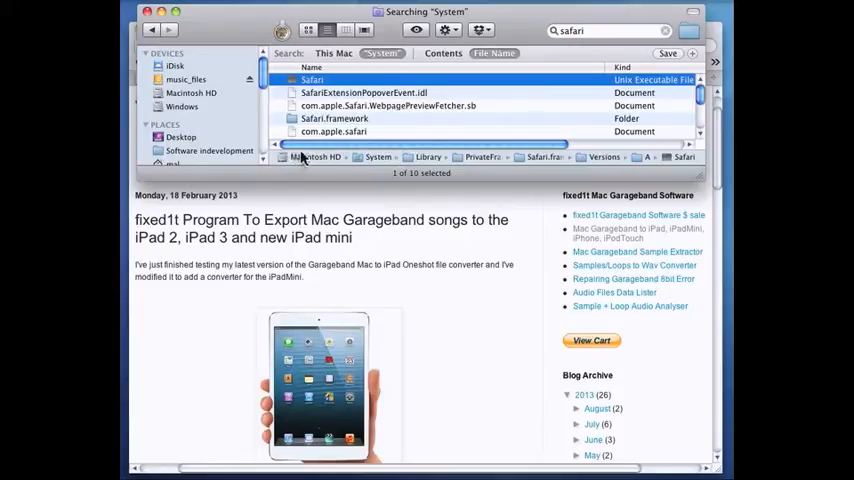
Step: In PrivateFrameworks, move WebKit2.framework to the Trash
double_click(462, 158)
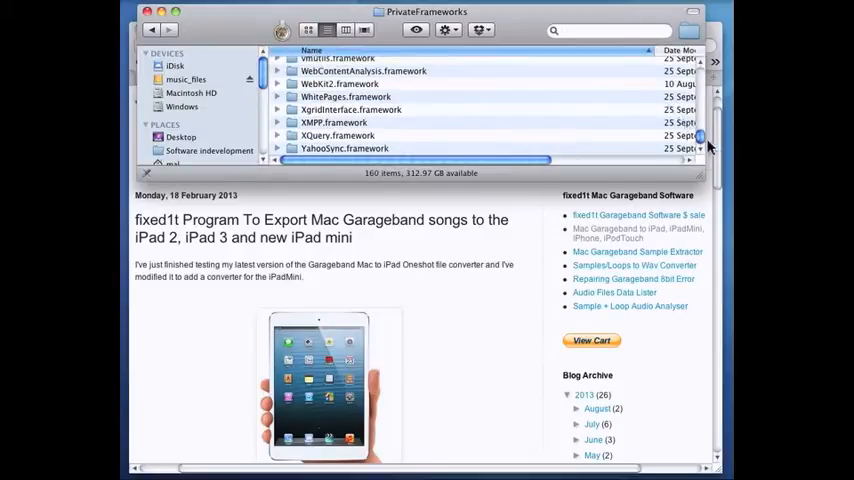
left_click_drag(704, 137, 704, 137)
left_click(358, 84)
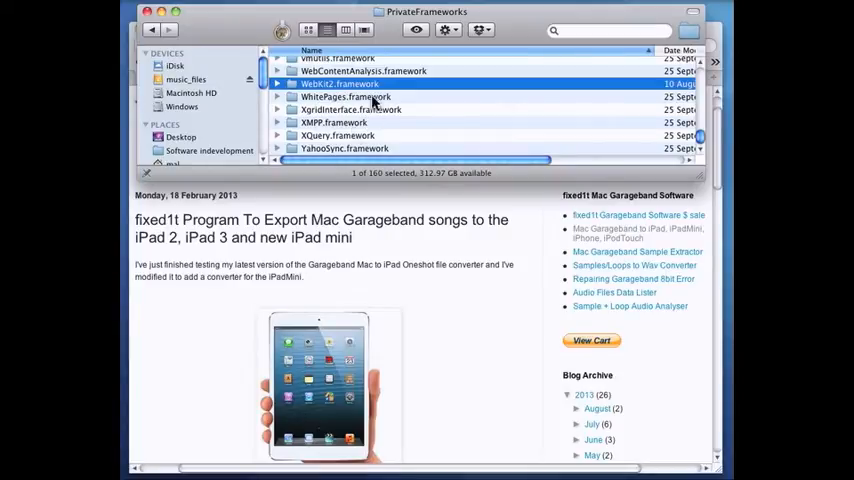
right_click(376, 86)
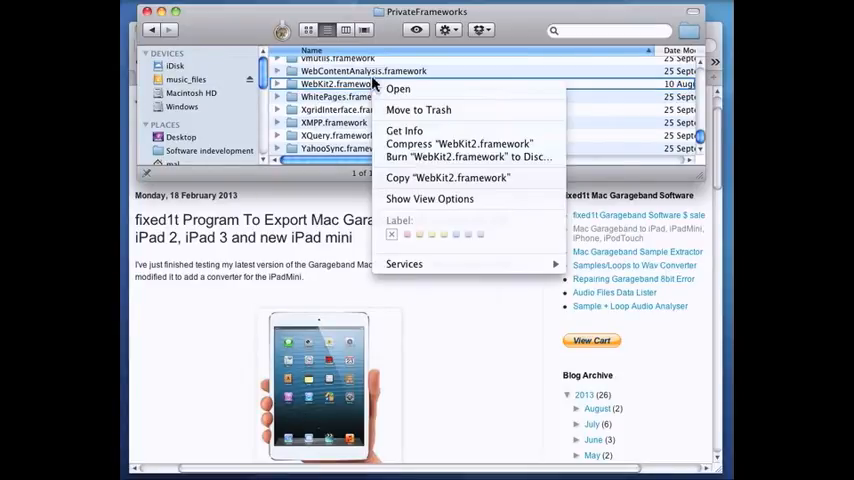
left_click(418, 109)
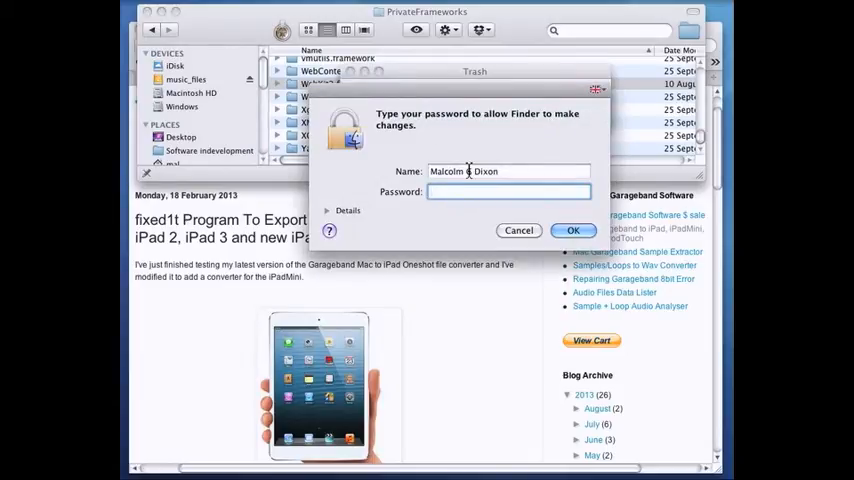
type("•••")
type("••••••")
Step: Authorise the deletion, then download Safari 5.1.9 for Snow Leopard from Apple's support page
left_click(573, 230)
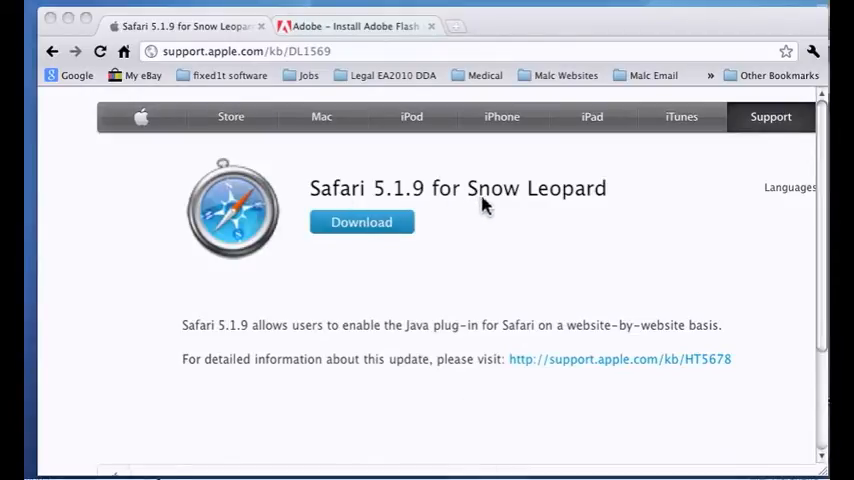
left_click(365, 230)
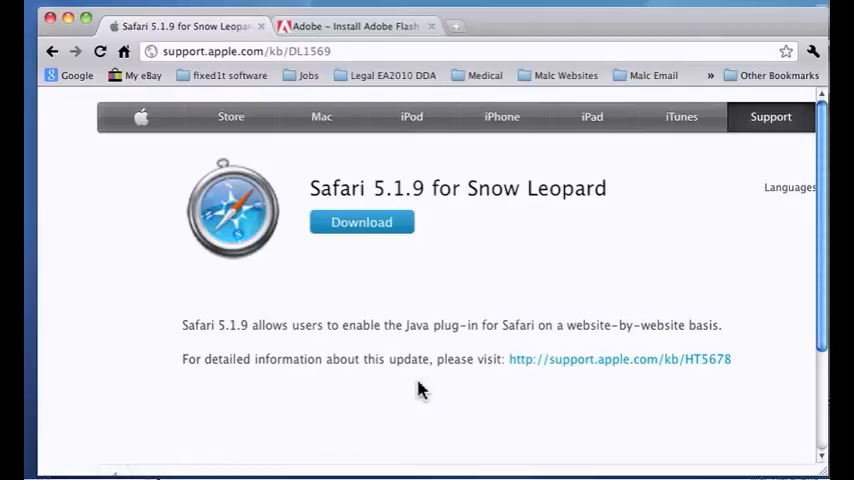
Step: Switch to the Adobe Flash Player install page in Chrome
left_click(389, 24)
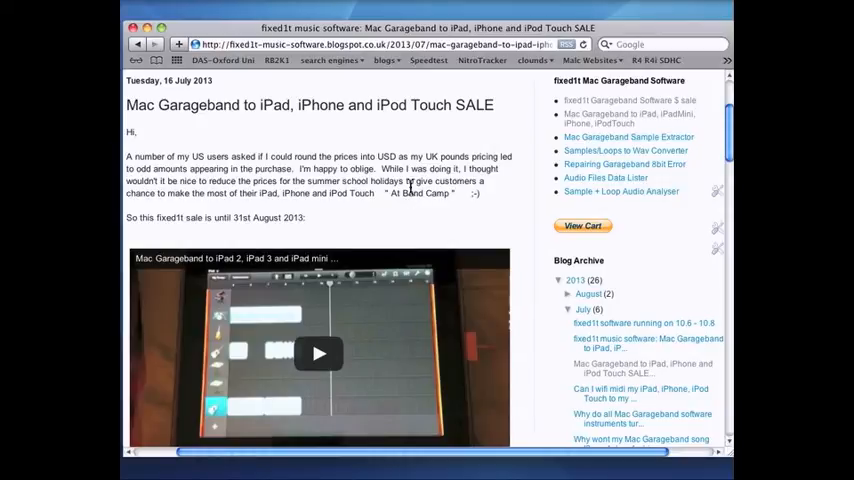
Step: Open the fixed1t GarageBand samples post from the blogs bookmarks and play its demo video
left_click(386, 60)
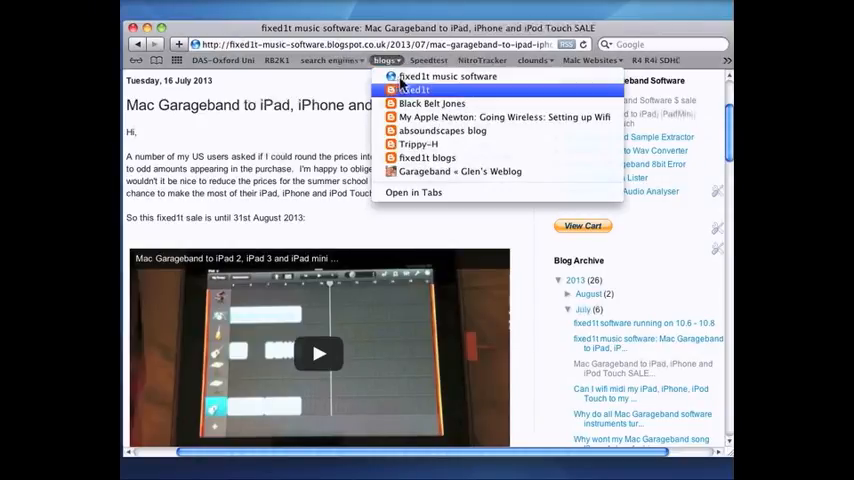
left_click(420, 78)
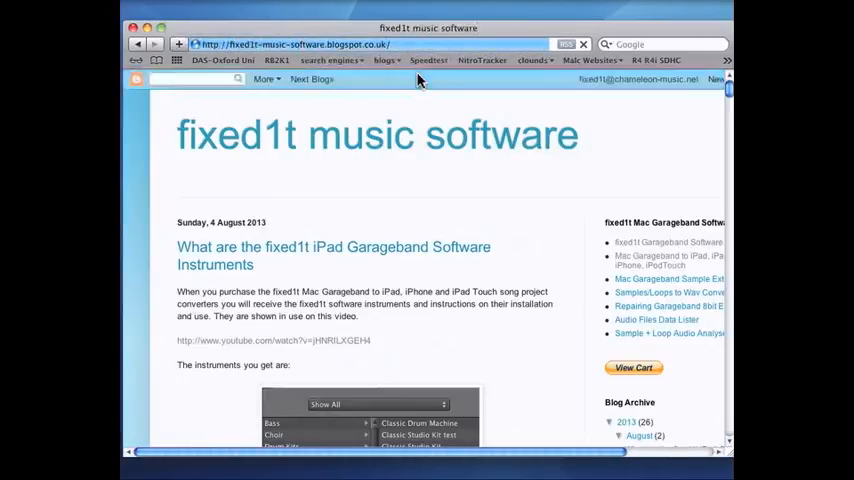
left_click(672, 279)
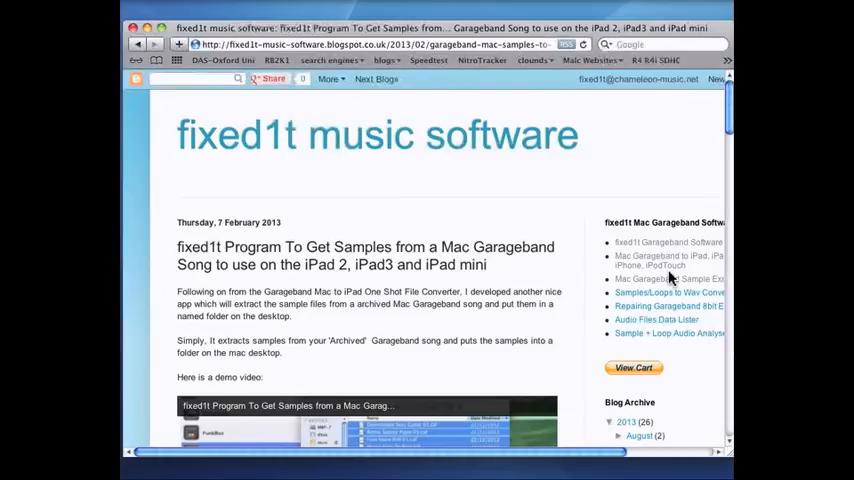
left_click_drag(600, 451, 645, 451)
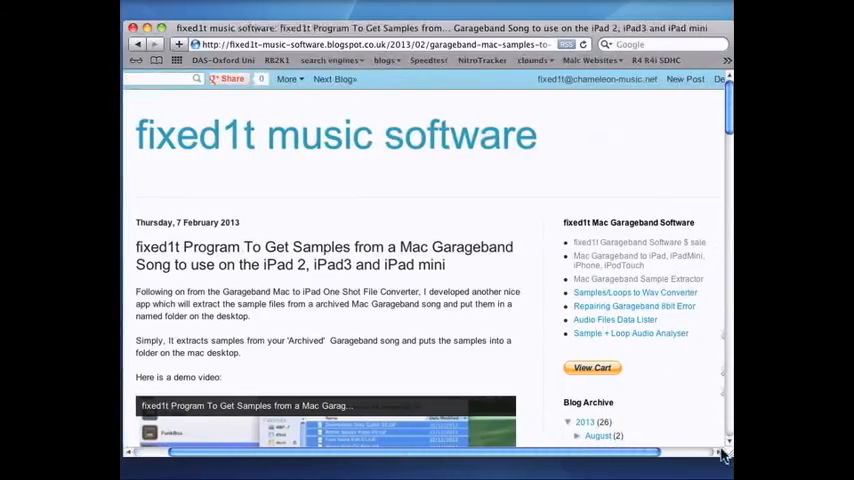
scroll(729, 441, "down", 5)
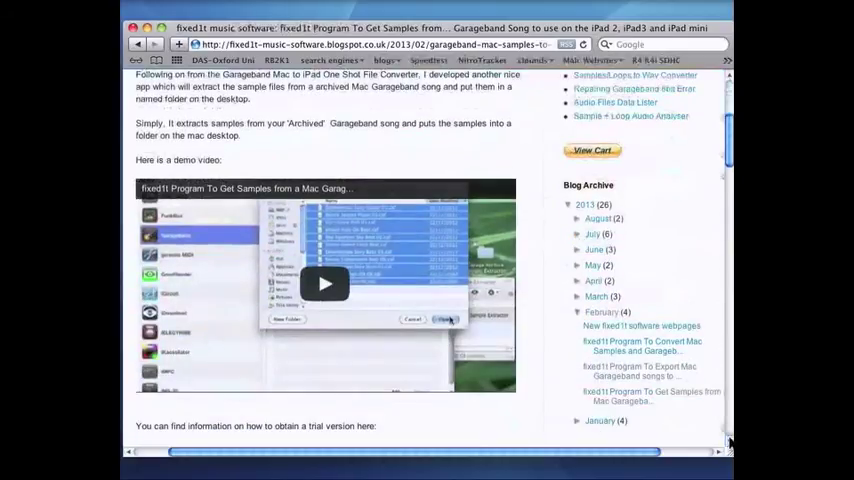
left_click(333, 288)
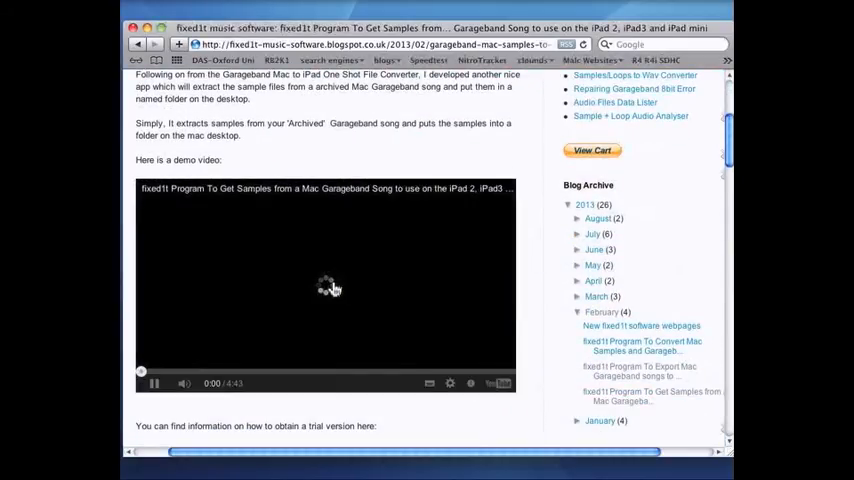